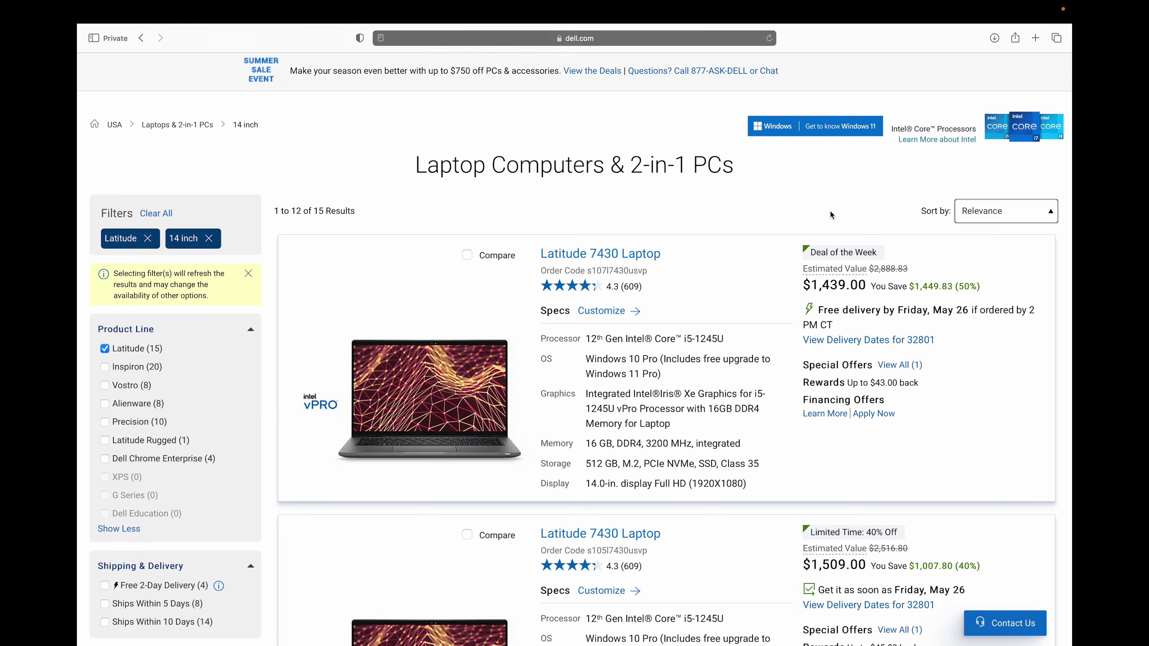
Filter the 14-inch Latitude laptop results to Intel Core i5 processors.
{"action": "scroll", "coordinate": [500, 280], "scroll_direction": "down", "scroll_amount": 10}
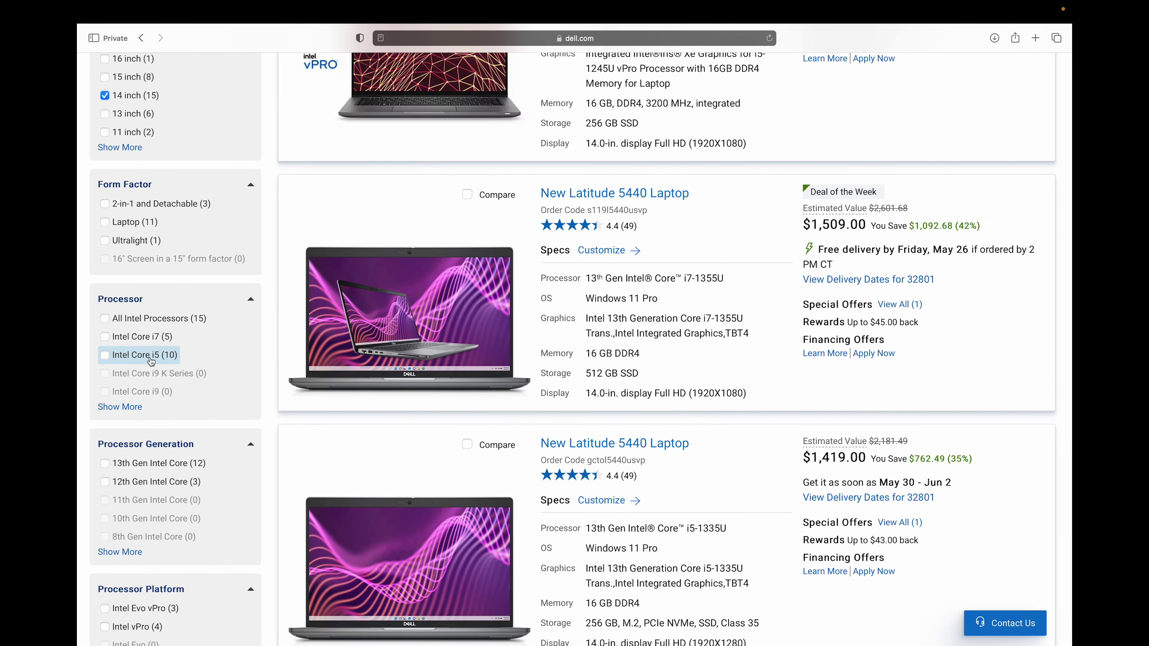
{"action": "left_click", "coordinate": [151, 360]}
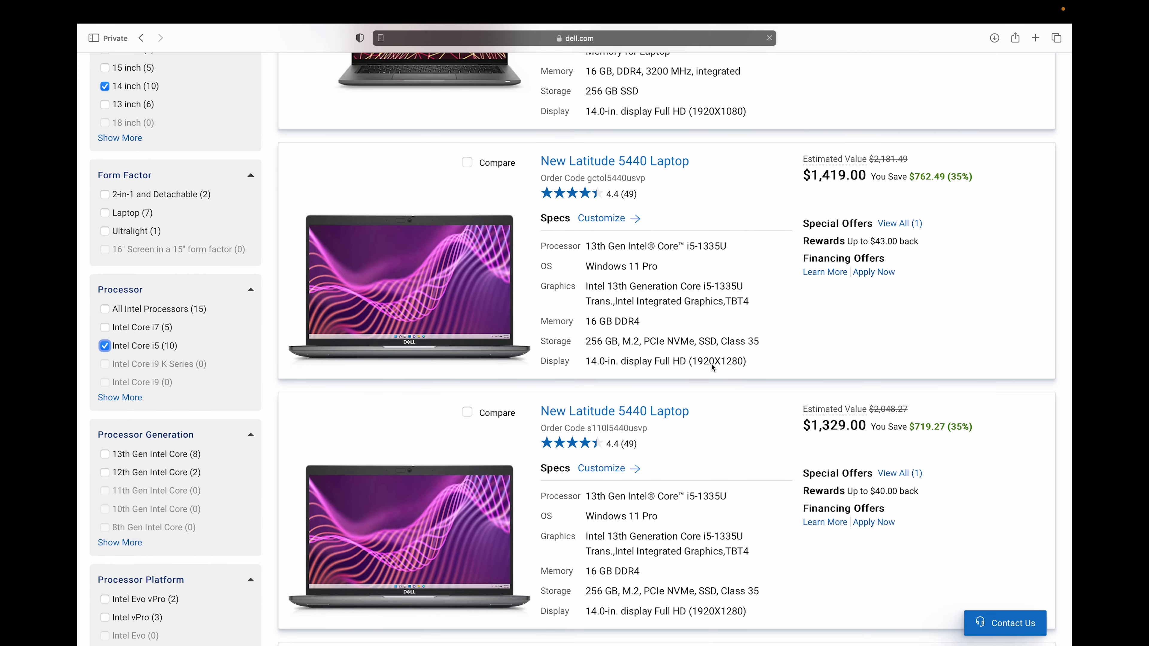
{"action": "scroll", "coordinate": [811, 298], "scroll_direction": "up", "scroll_amount": 4}
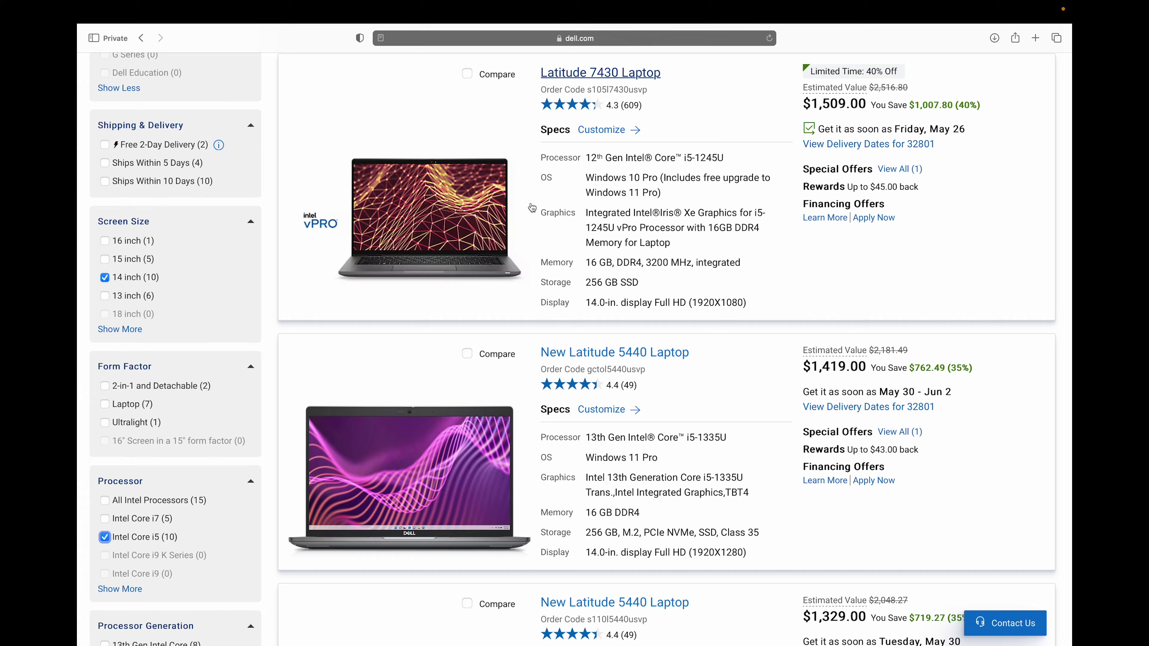
{"action": "scroll", "coordinate": [533, 207], "scroll_direction": "up", "scroll_amount": 5}
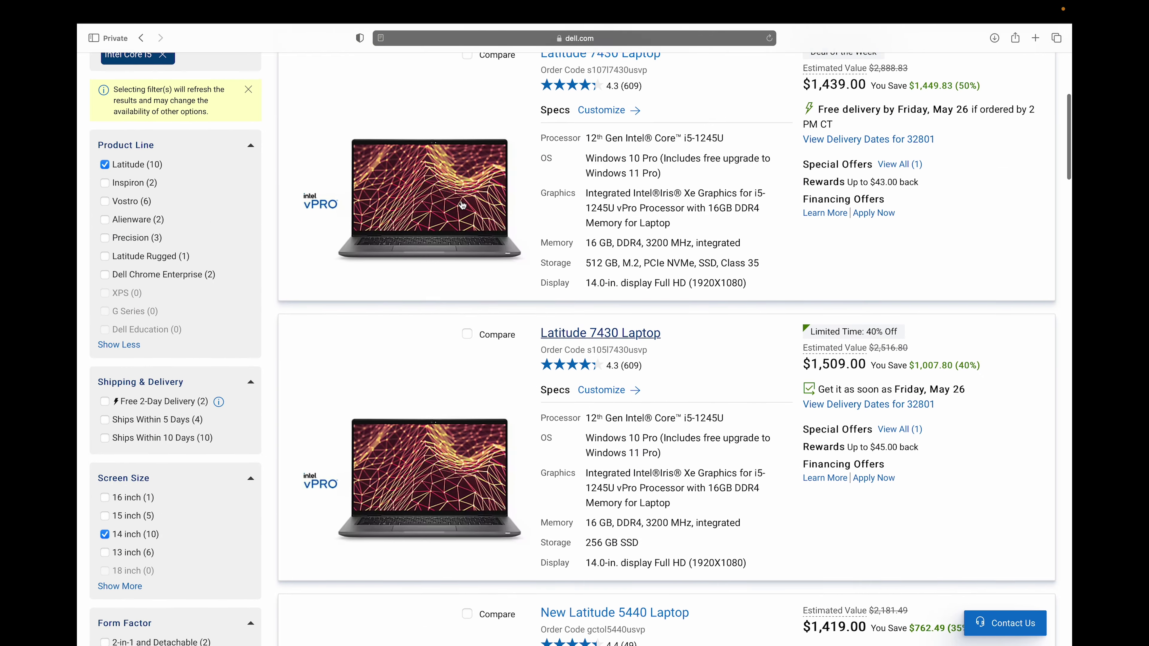
{"action": "scroll", "coordinate": [462, 206], "scroll_direction": "up", "scroll_amount": 5}
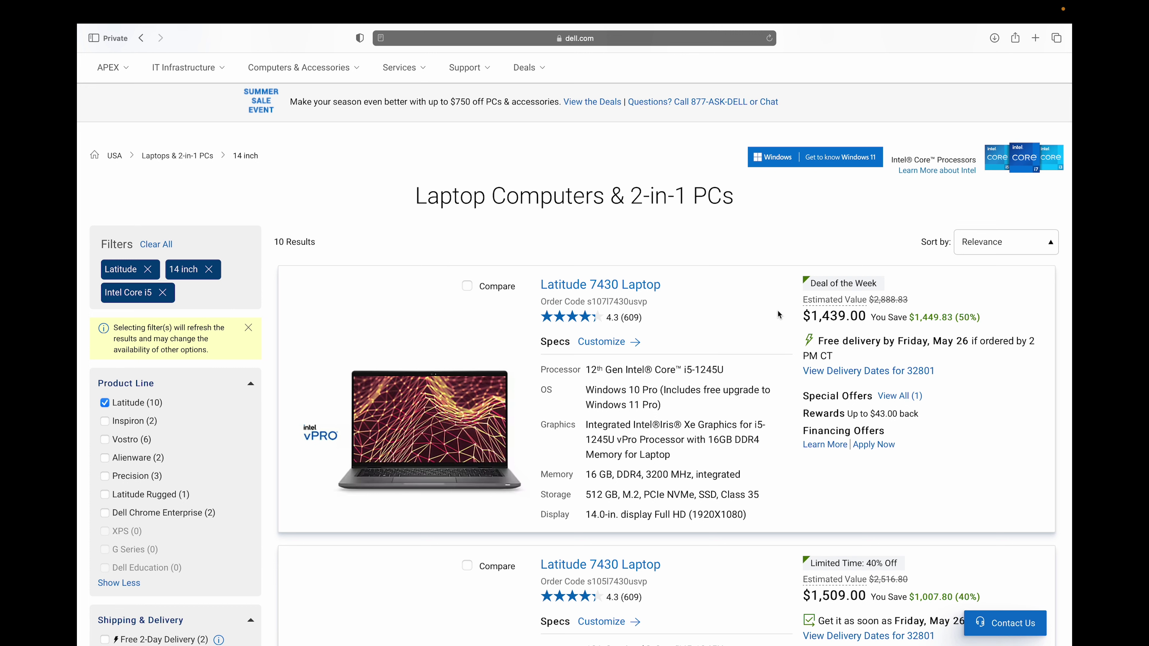
Open the $1,419 New Latitude 5440 Laptop with the i5-1335U and bring up its processor customization options.
{"action": "scroll", "coordinate": [777, 311], "scroll_direction": "down", "scroll_amount": 3}
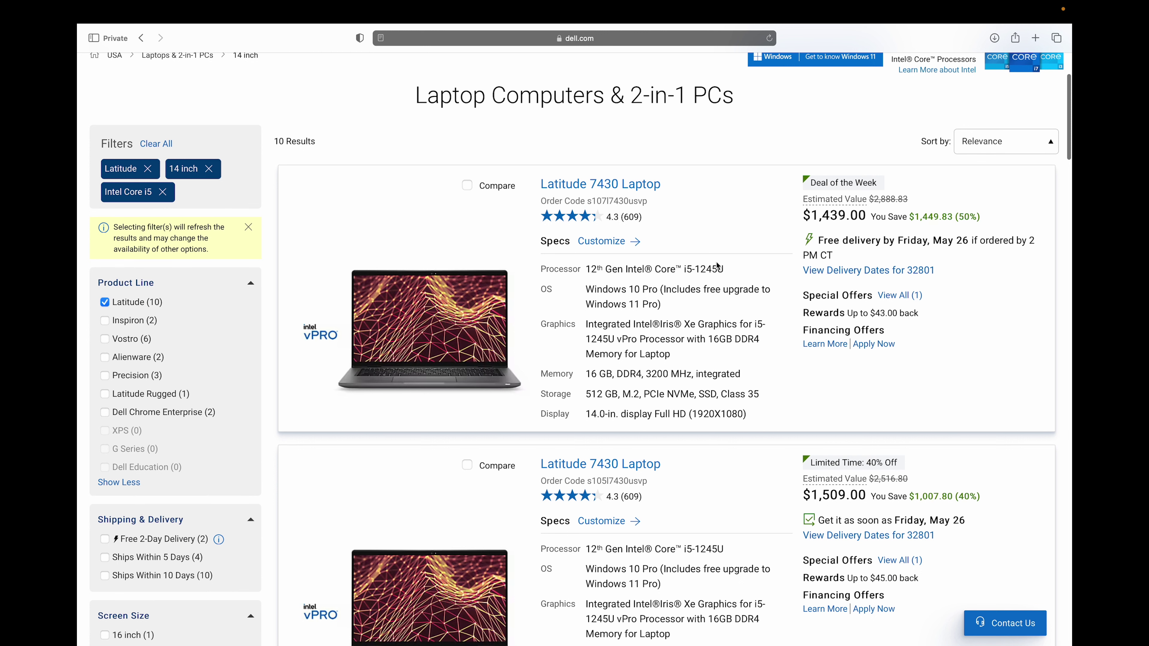
{"action": "scroll", "coordinate": [696, 284], "scroll_direction": "down", "scroll_amount": 15}
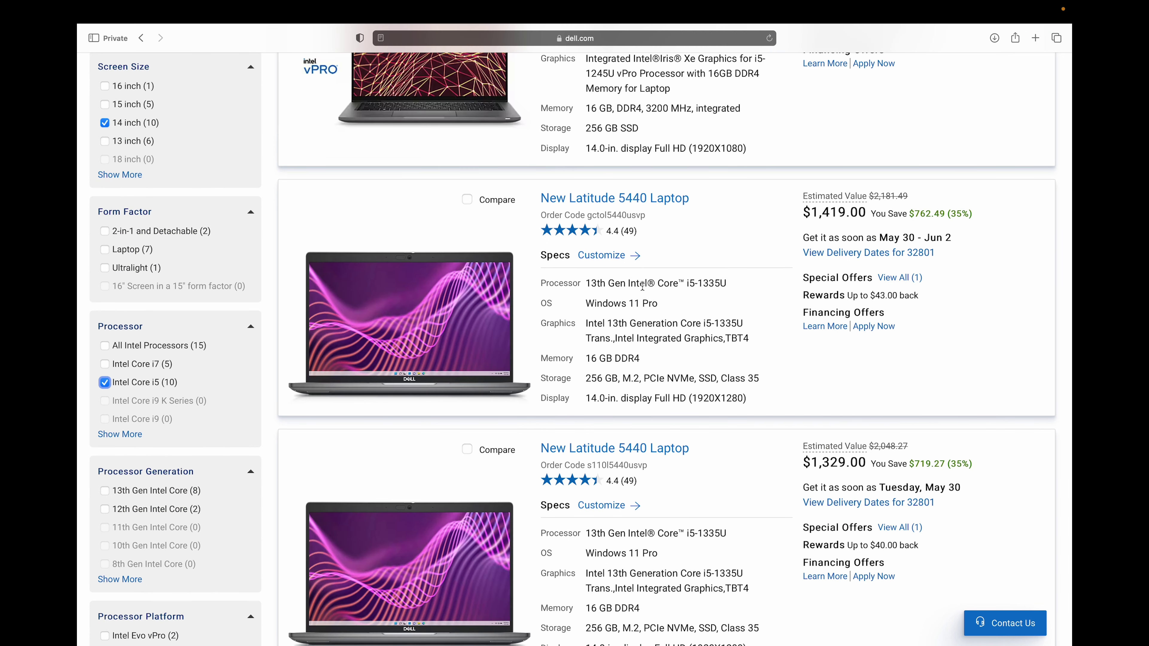
{"action": "left_click_drag", "start_coordinate": [585, 283], "coordinate": [737, 287]}
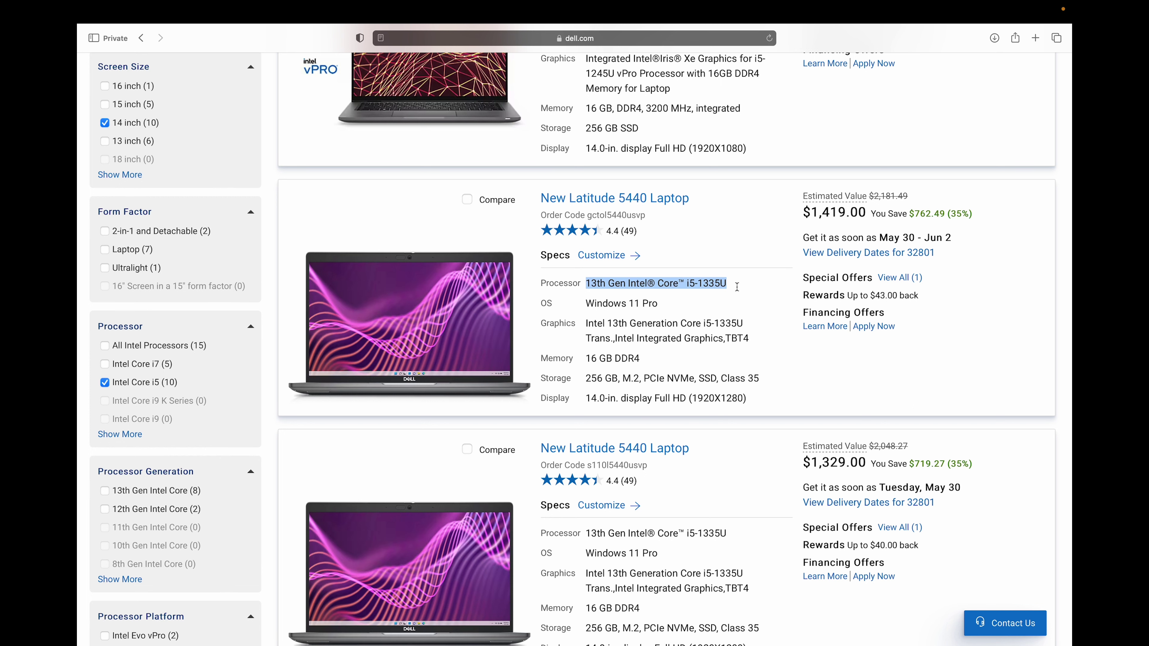
{"action": "left_click", "coordinate": [666, 203]}
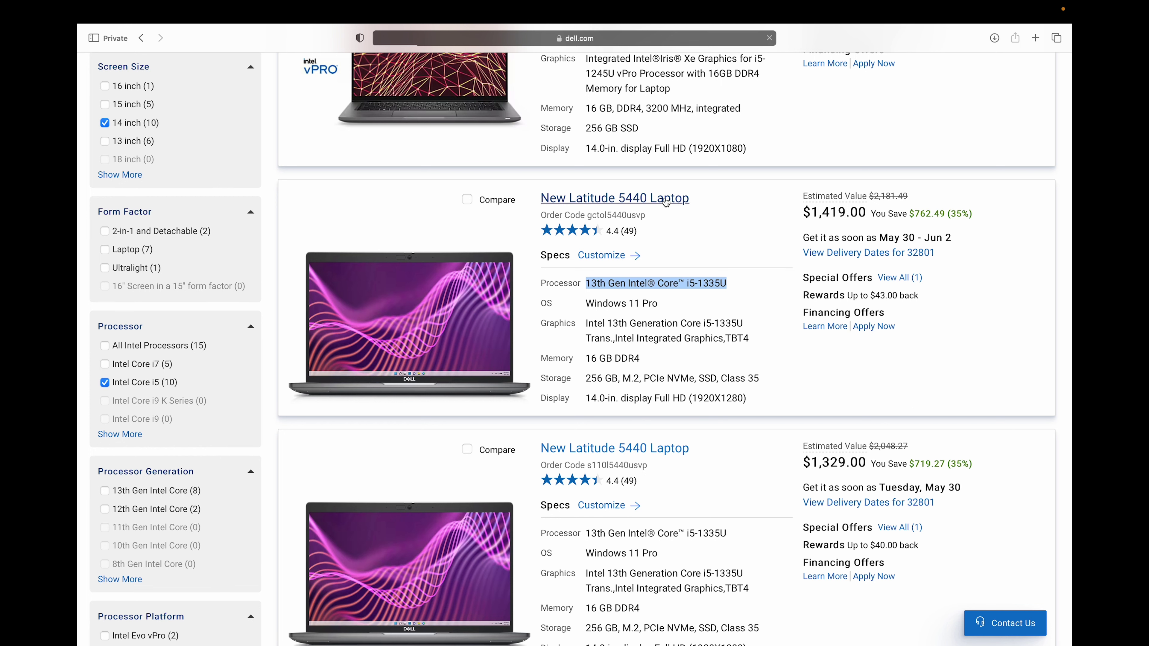
{"action": "scroll", "coordinate": [666, 202], "scroll_direction": "down", "scroll_amount": 5}
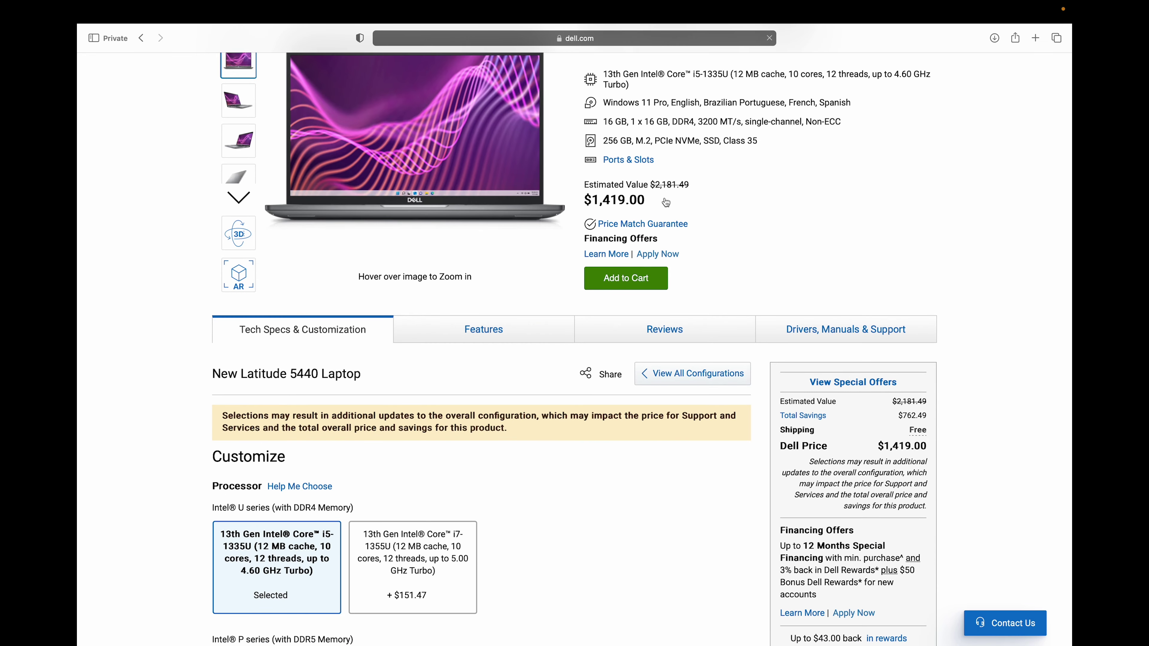
{"action": "scroll", "coordinate": [665, 202], "scroll_direction": "down", "scroll_amount": 3}
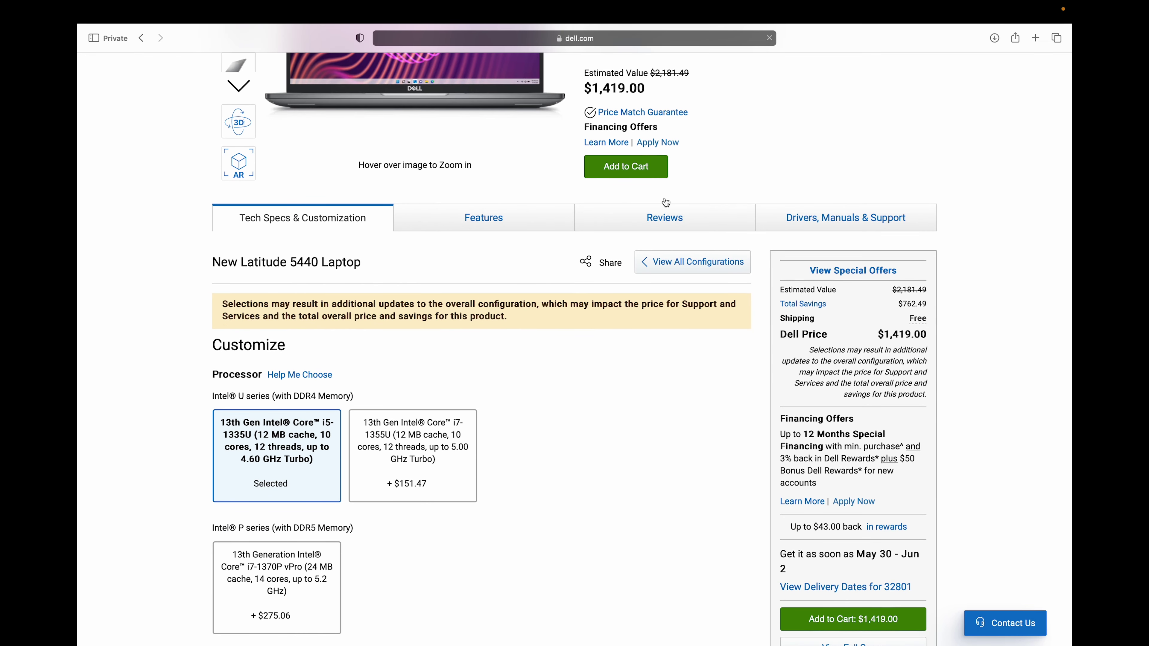
{"action": "scroll", "coordinate": [666, 202], "scroll_direction": "down", "scroll_amount": 3}
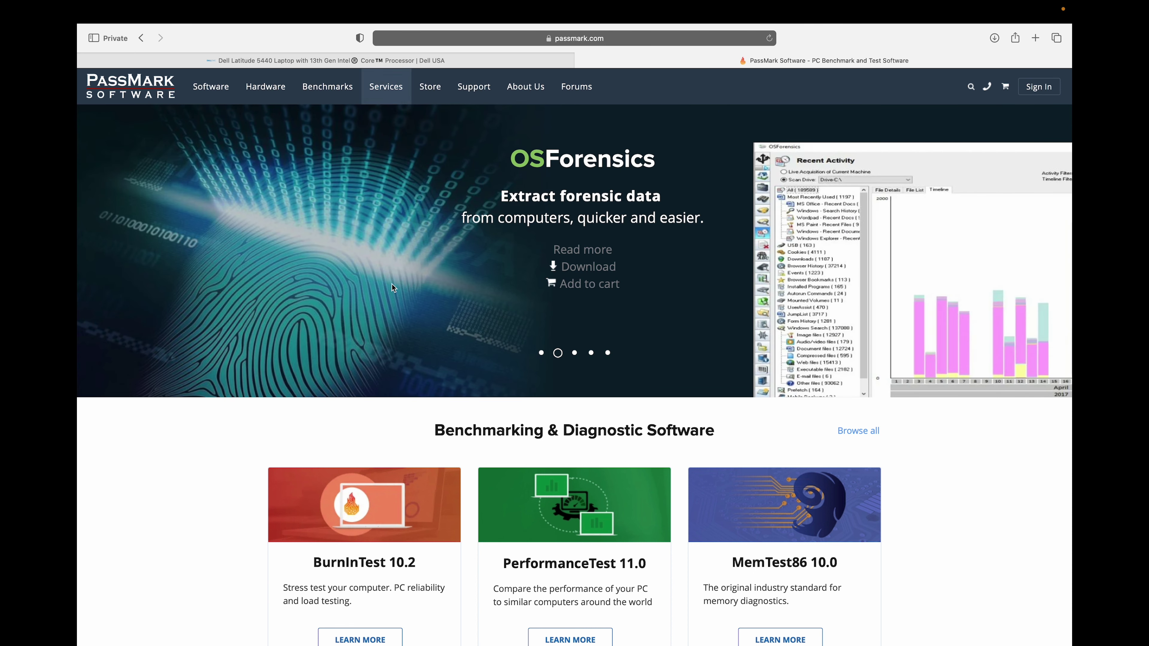
Open PassMark's CPU Benchmarks and go to the CPU performance comparison page.
{"action": "mouse_move", "coordinate": [335, 94]}
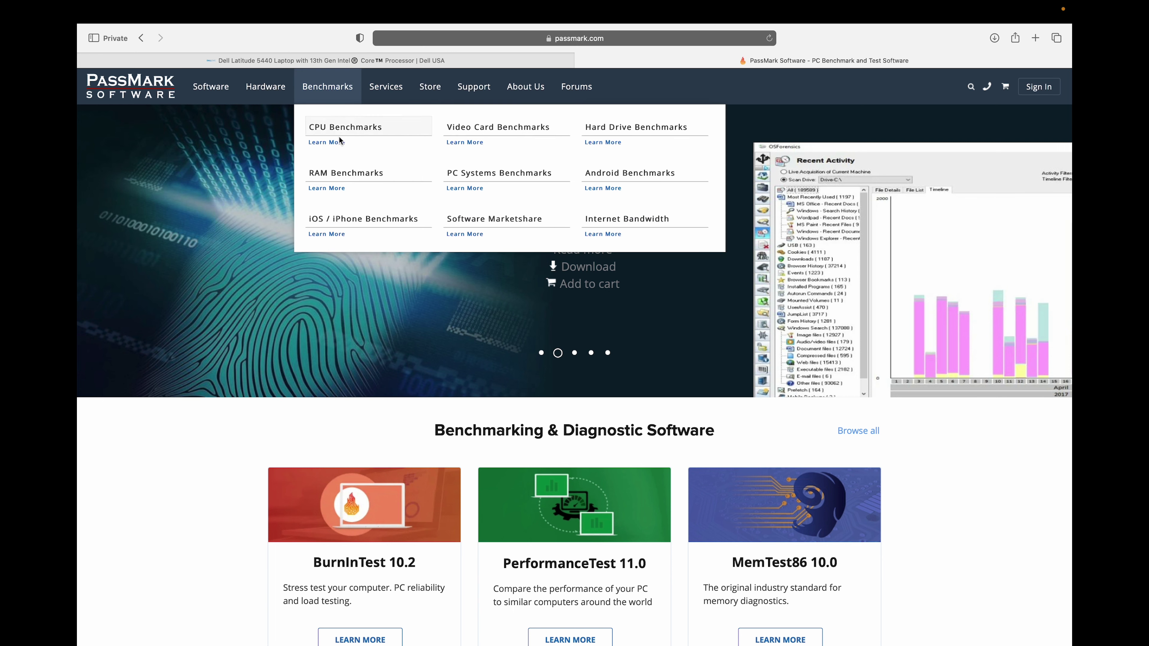
{"action": "left_click", "coordinate": [344, 127]}
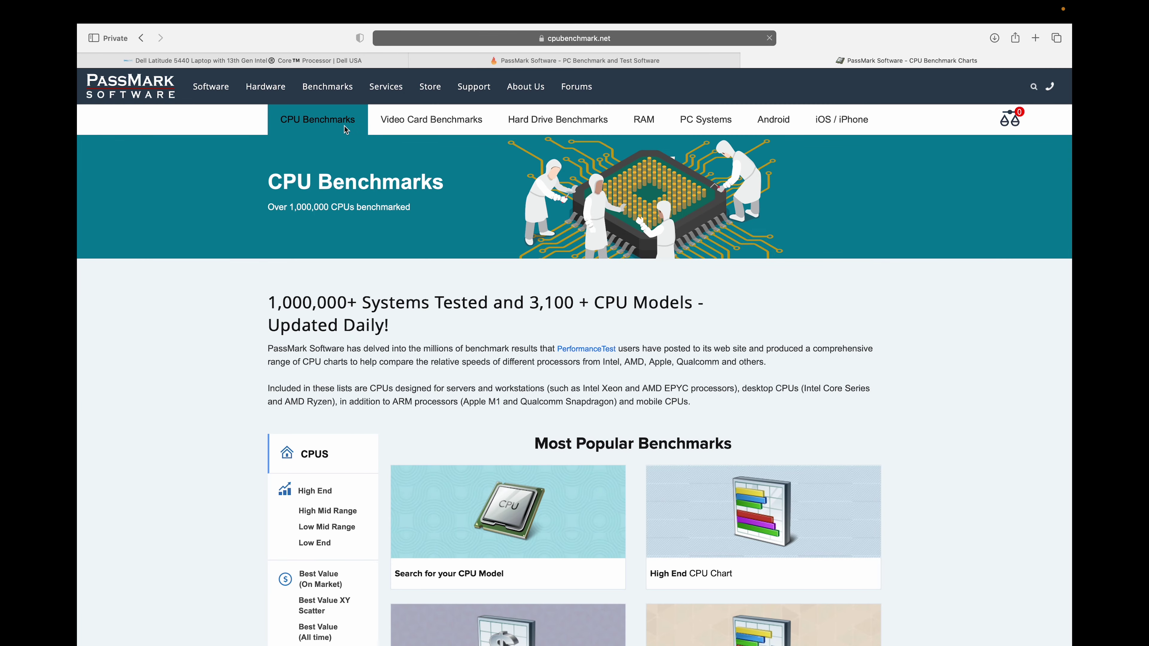
{"action": "scroll", "coordinate": [237, 409], "scroll_direction": "down", "scroll_amount": 5}
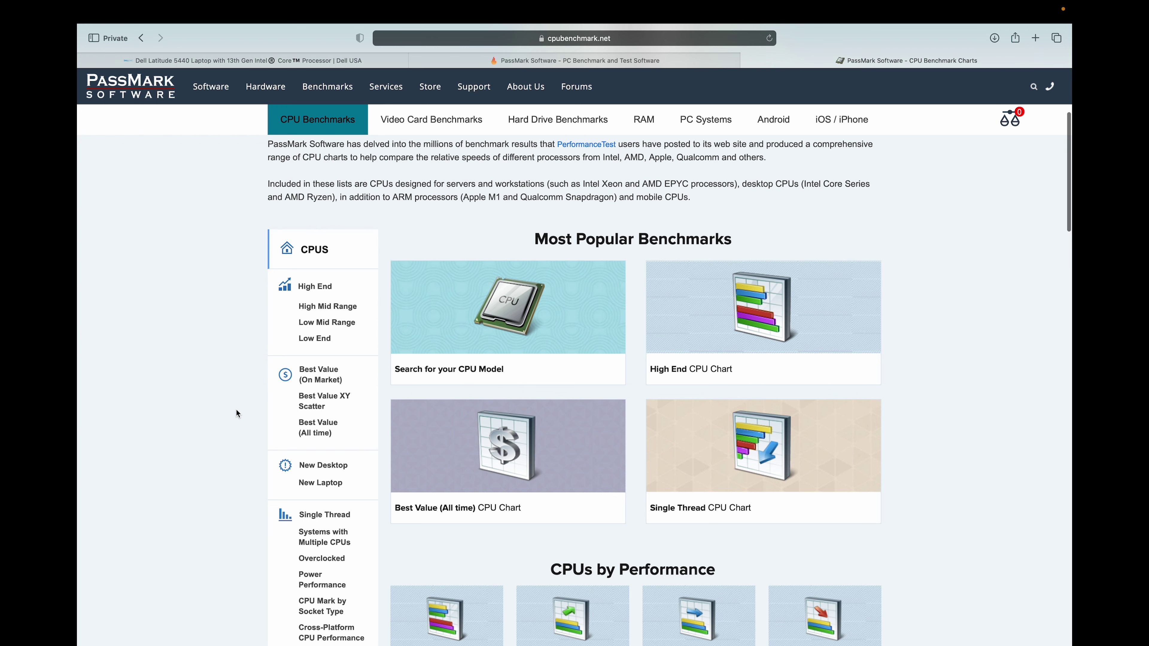
{"action": "scroll", "coordinate": [236, 410], "scroll_direction": "down", "scroll_amount": 4}
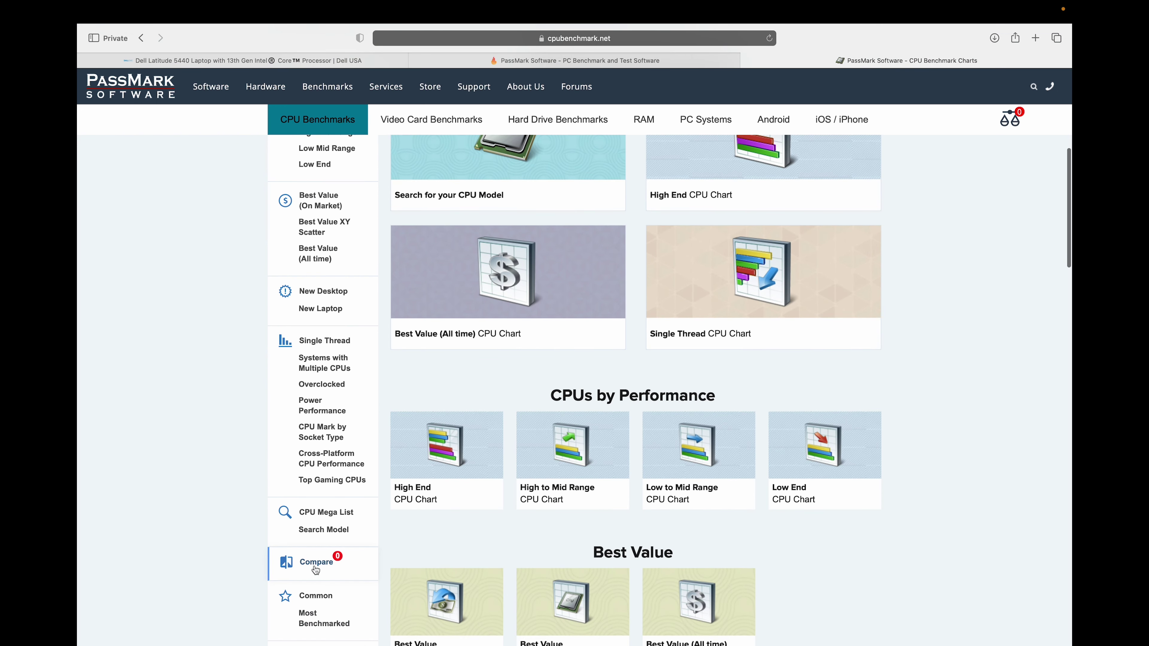
{"action": "scroll", "coordinate": [318, 573], "scroll_direction": "up", "scroll_amount": 3}
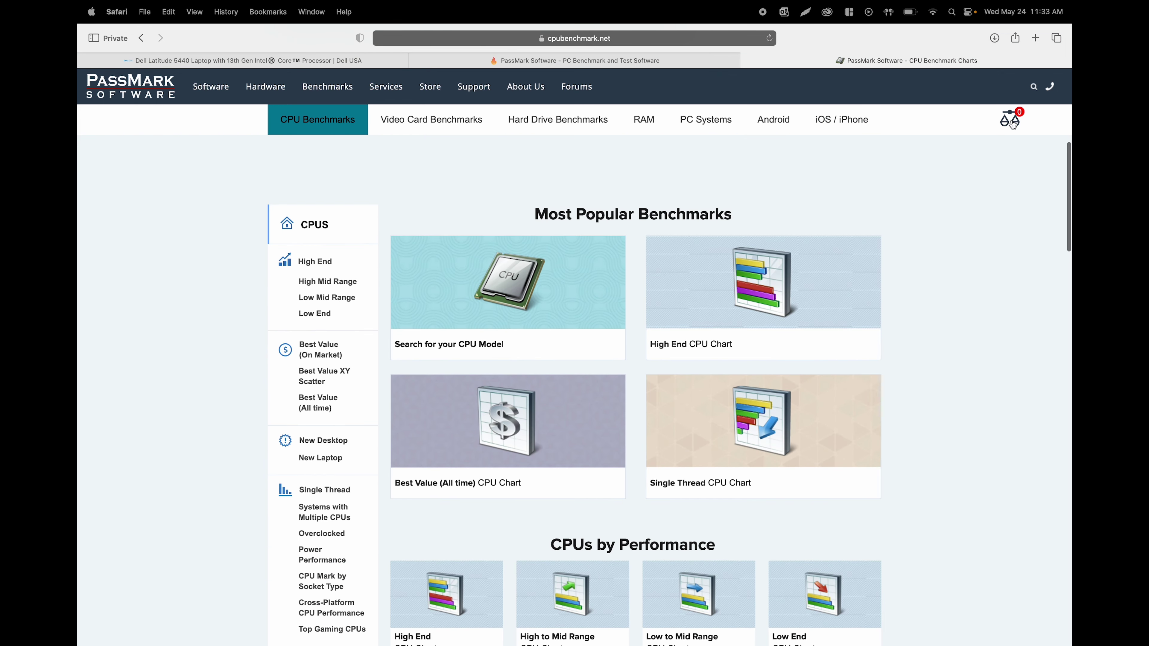
{"action": "scroll", "coordinate": [991, 114], "scroll_direction": "down", "scroll_amount": 4}
{"action": "scroll", "coordinate": [986, 91], "scroll_direction": "up", "scroll_amount": 4}
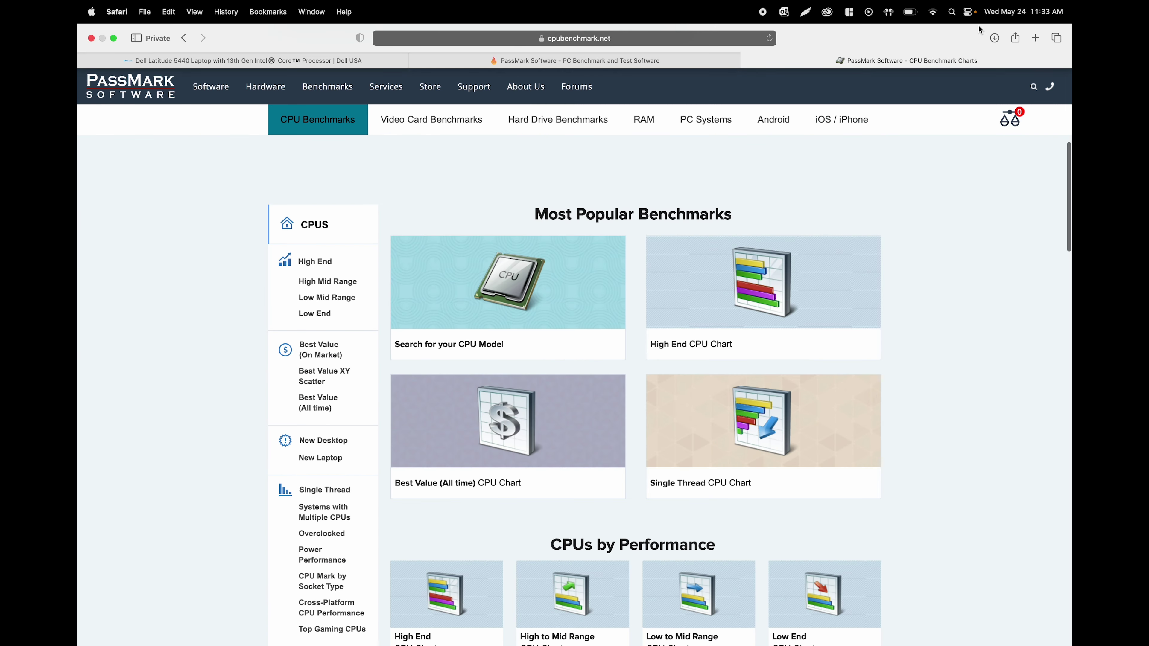
{"action": "left_click", "coordinate": [1011, 120]}
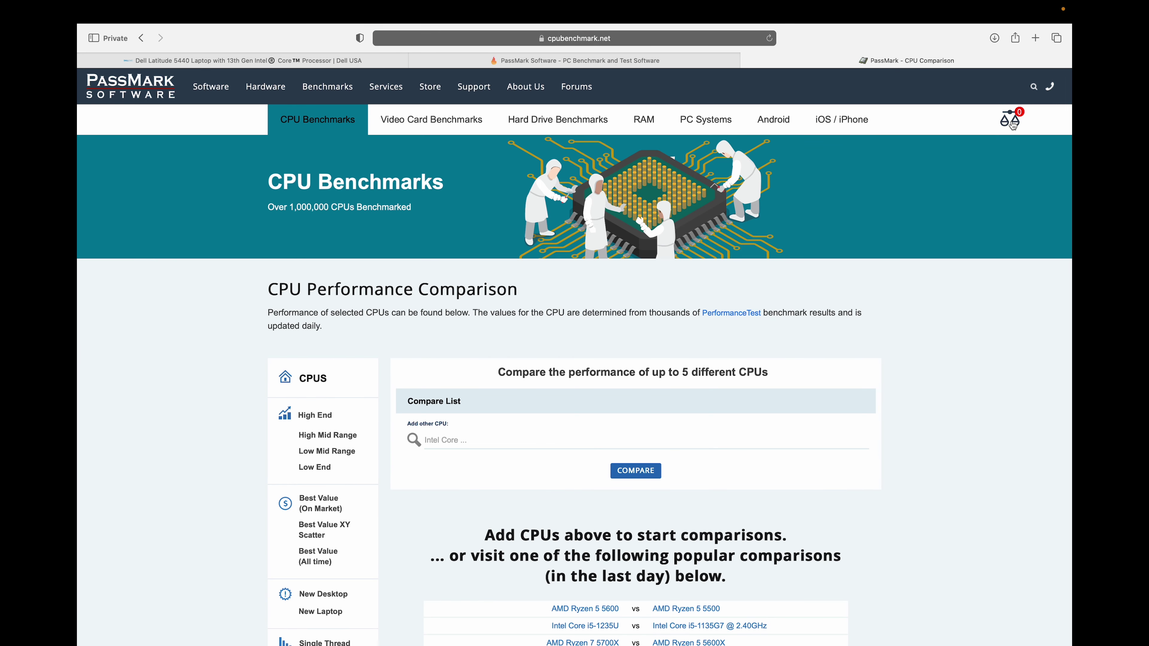
Check the Latitude 5440's selected processor on the Dell page and add Intel Core i5-1335U to the PassMark compare list.
{"action": "left_click", "coordinate": [335, 61]}
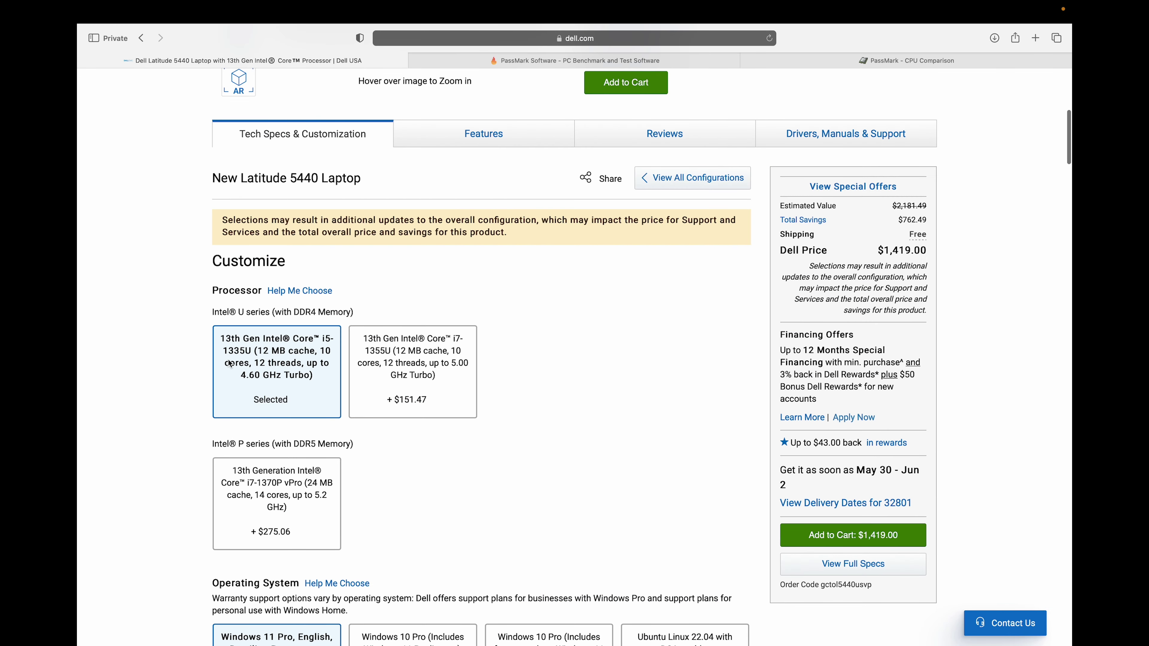
{"action": "left_click", "coordinate": [882, 60]}
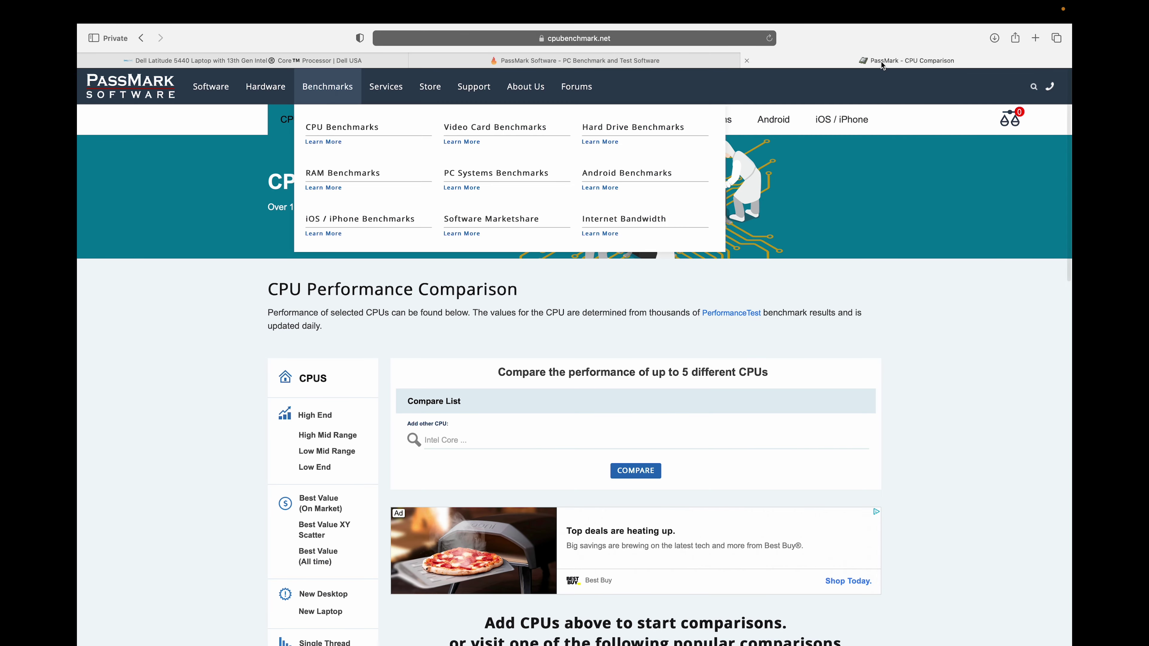
{"action": "left_click", "coordinate": [512, 441]}
{"action": "type", "text": "1335u"}
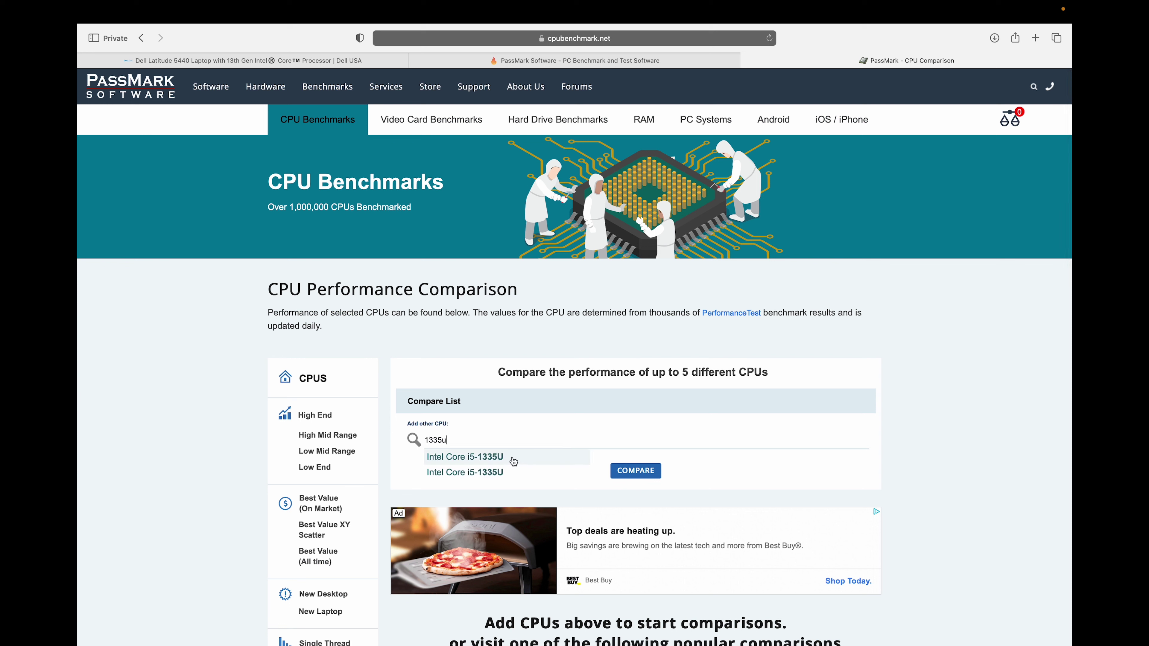
{"action": "left_click", "coordinate": [512, 461]}
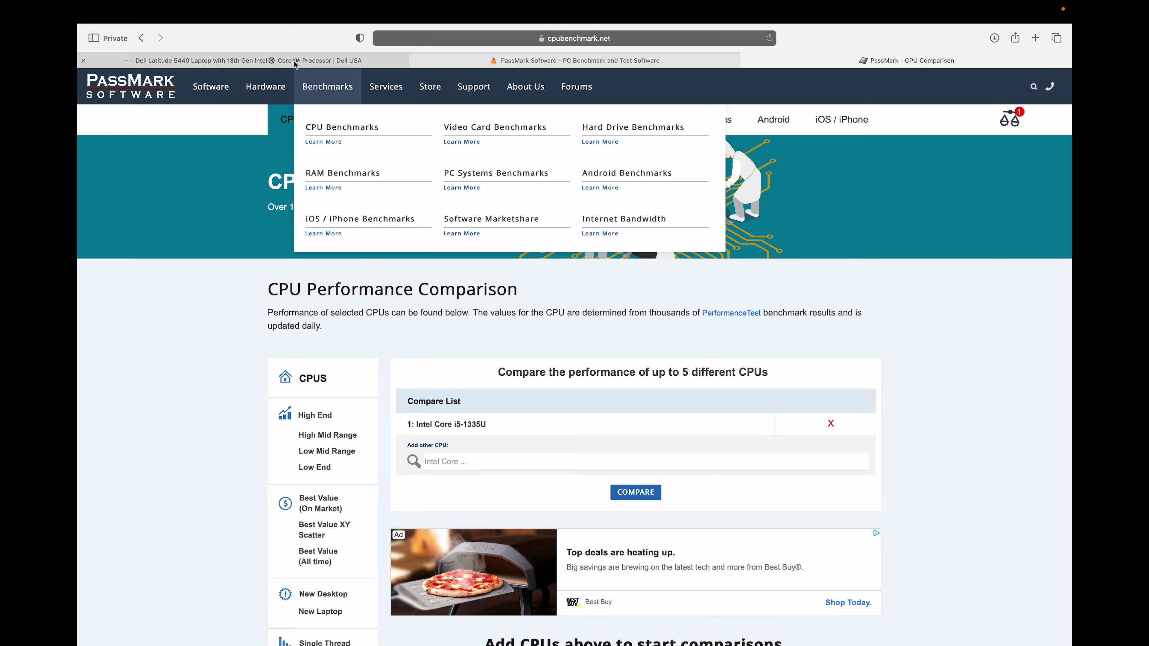
Look up the Latitude's second U-series processor option and add Intel Core i7-1355U to the compare list.
{"action": "left_click", "coordinate": [353, 61]}
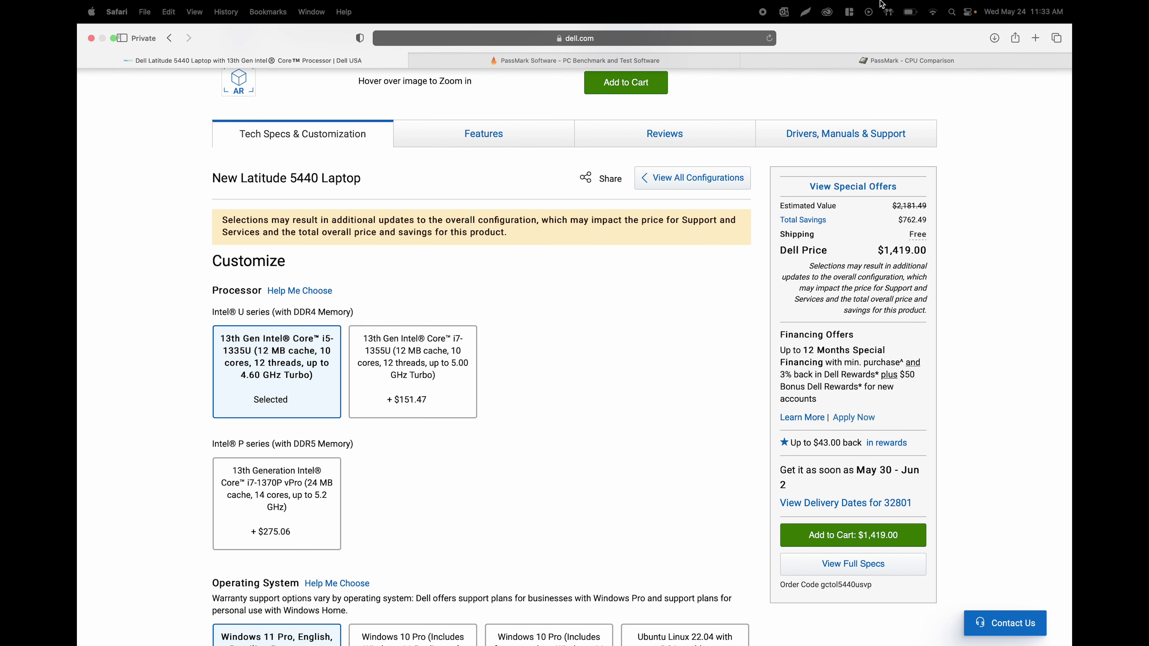
{"action": "left_click", "coordinate": [899, 67]}
{"action": "left_click", "coordinate": [515, 460]}
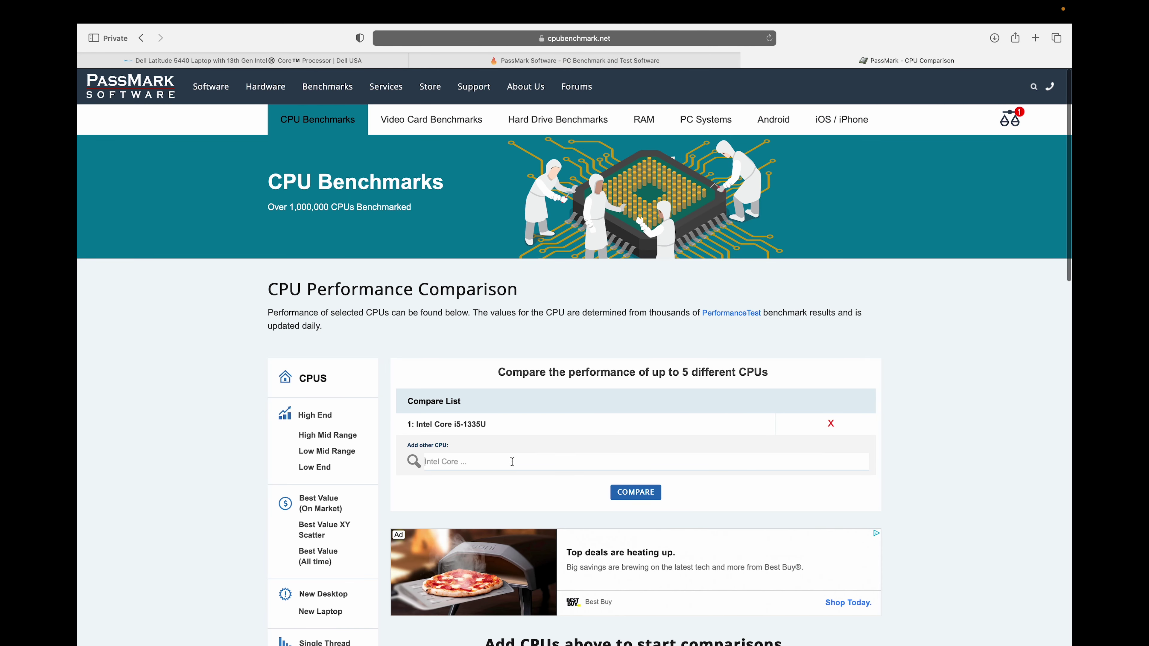
{"action": "type", "text": "1335"}
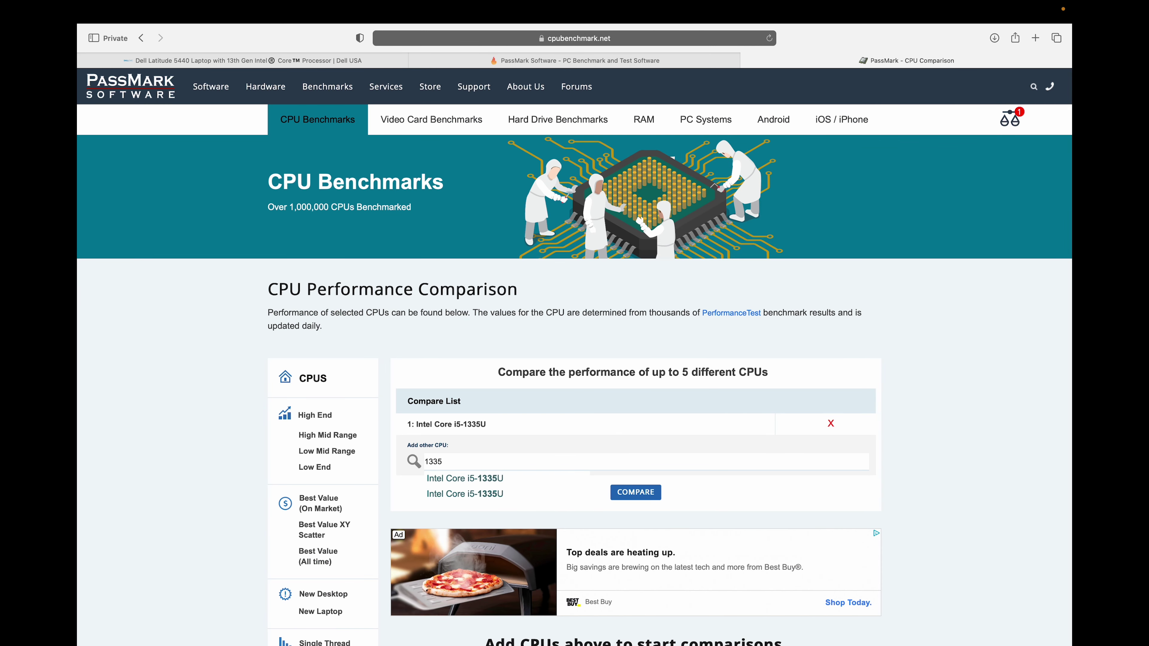
{"action": "key", "text": "BackSpace"}
{"action": "key", "text": "BackSpace"}
{"action": "type", "text": "55"}
{"action": "left_click", "coordinate": [477, 480]}
Look up the Latitude's P-series processor option and add Intel Core i7-1370P to the compare list.
{"action": "left_click", "coordinate": [280, 66]}
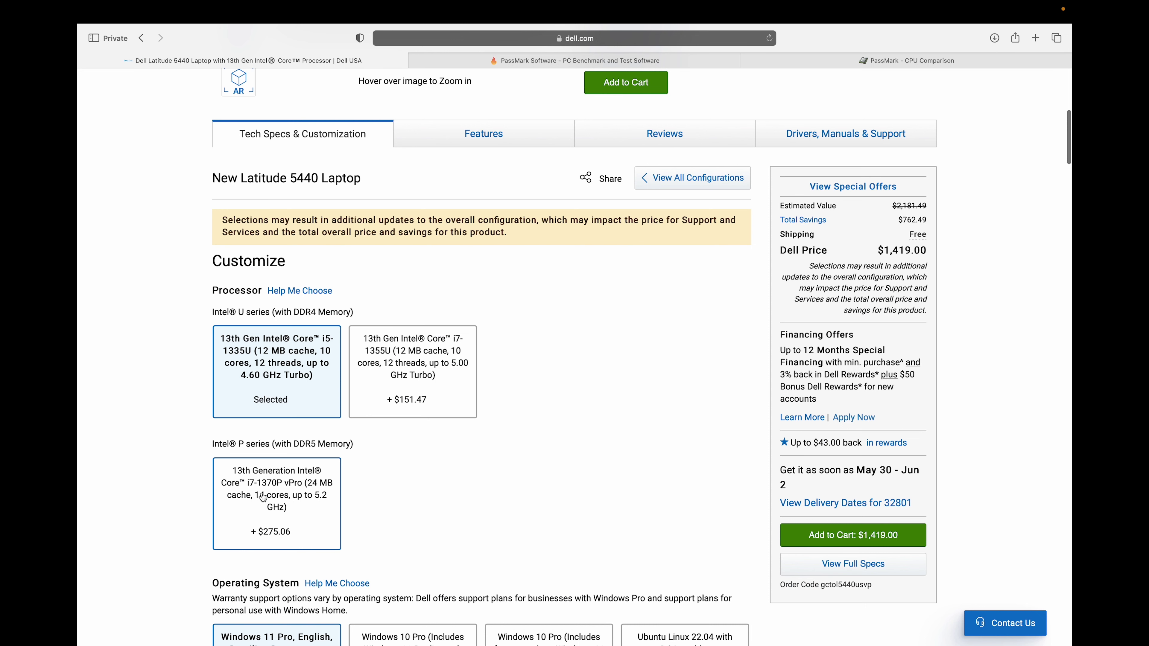
{"action": "left_click", "coordinate": [814, 61]}
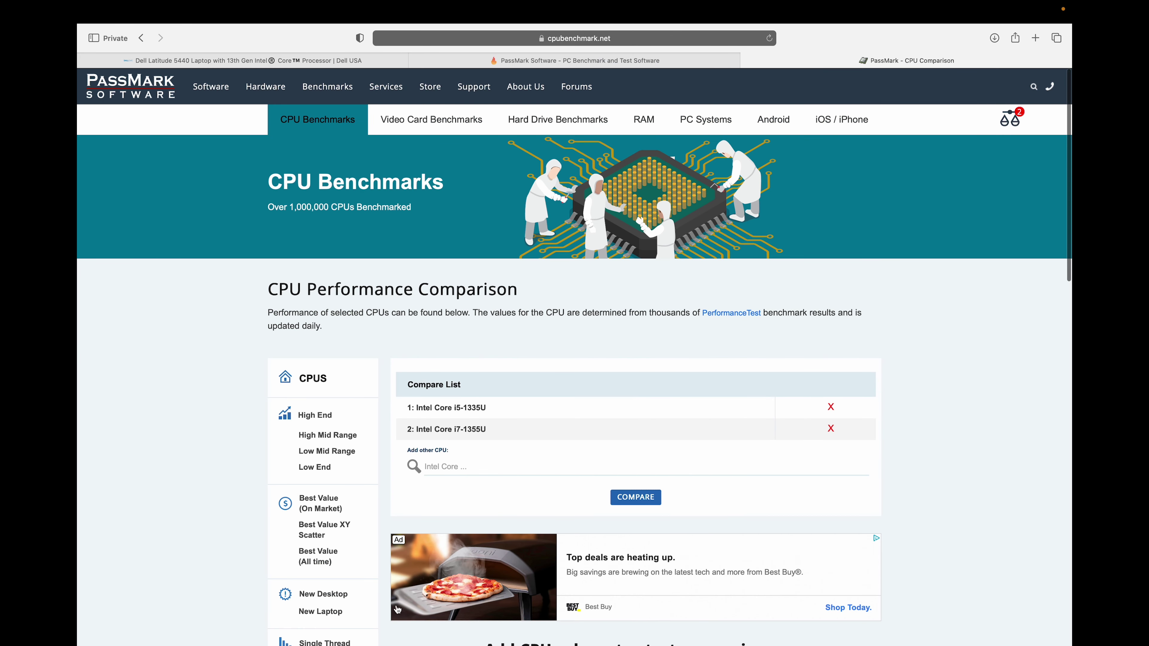
{"action": "left_click", "coordinate": [479, 463]}
{"action": "type", "text": "13"}
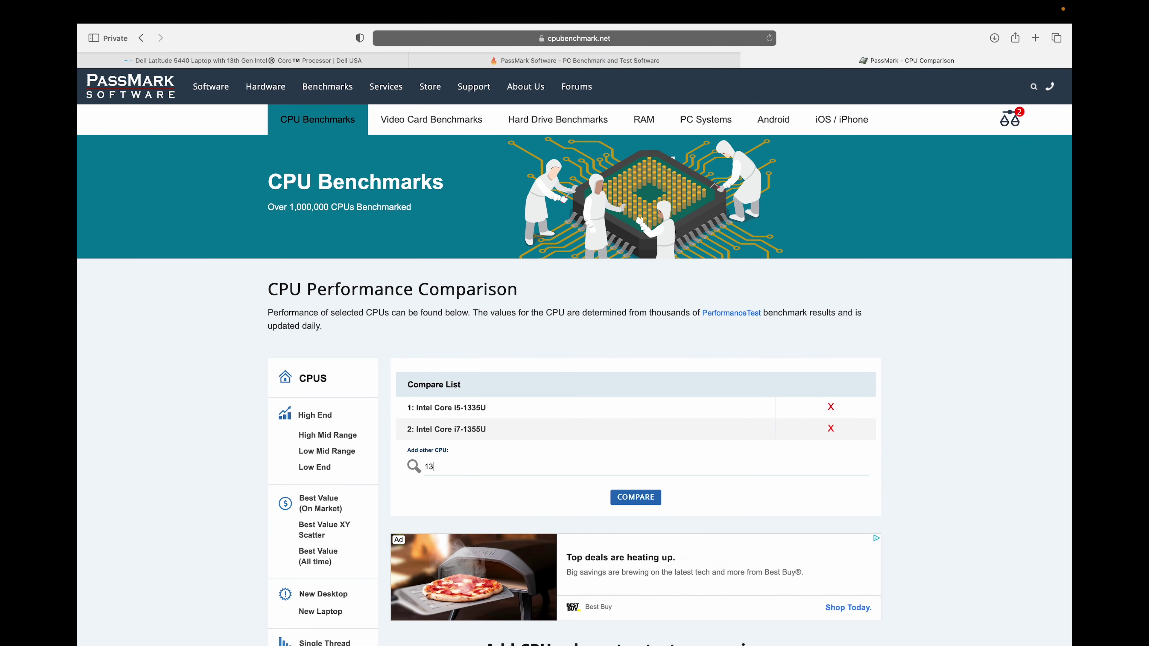
{"action": "type", "text": "70p"}
{"action": "key", "text": "BackSpace"}
{"action": "key", "text": "BackSpace"}
{"action": "key", "text": "BackSpace"}
{"action": "key", "text": "BackSpace"}
{"action": "key", "text": "BackSpace"}
{"action": "type", "text": "137"}
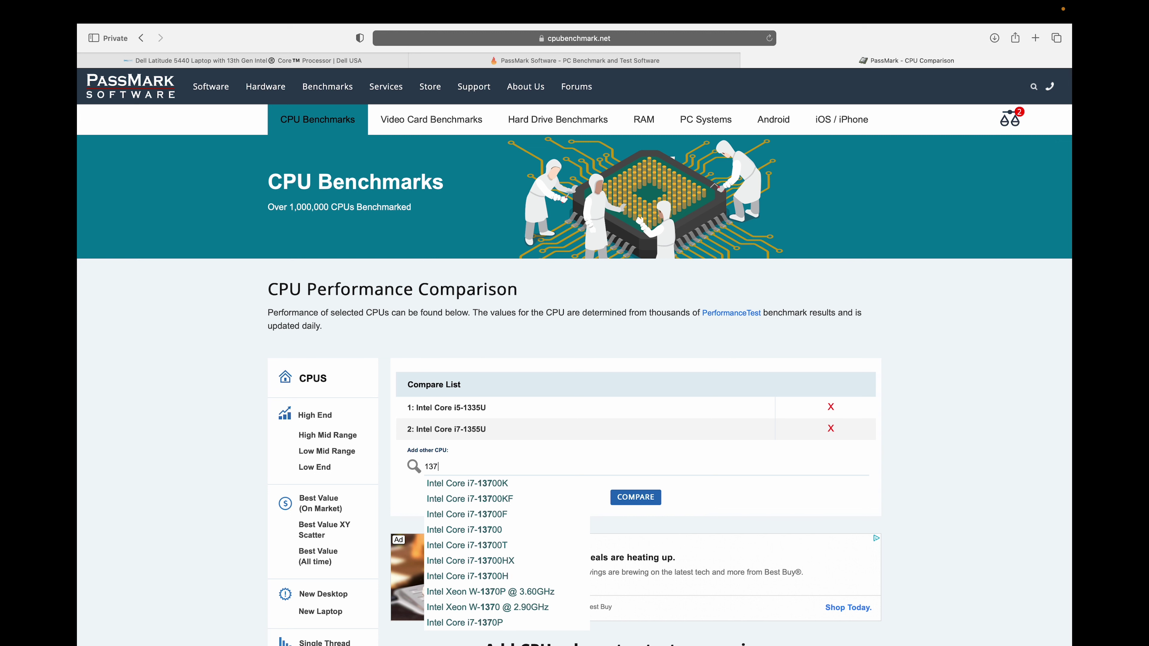
{"action": "type", "text": "0"}
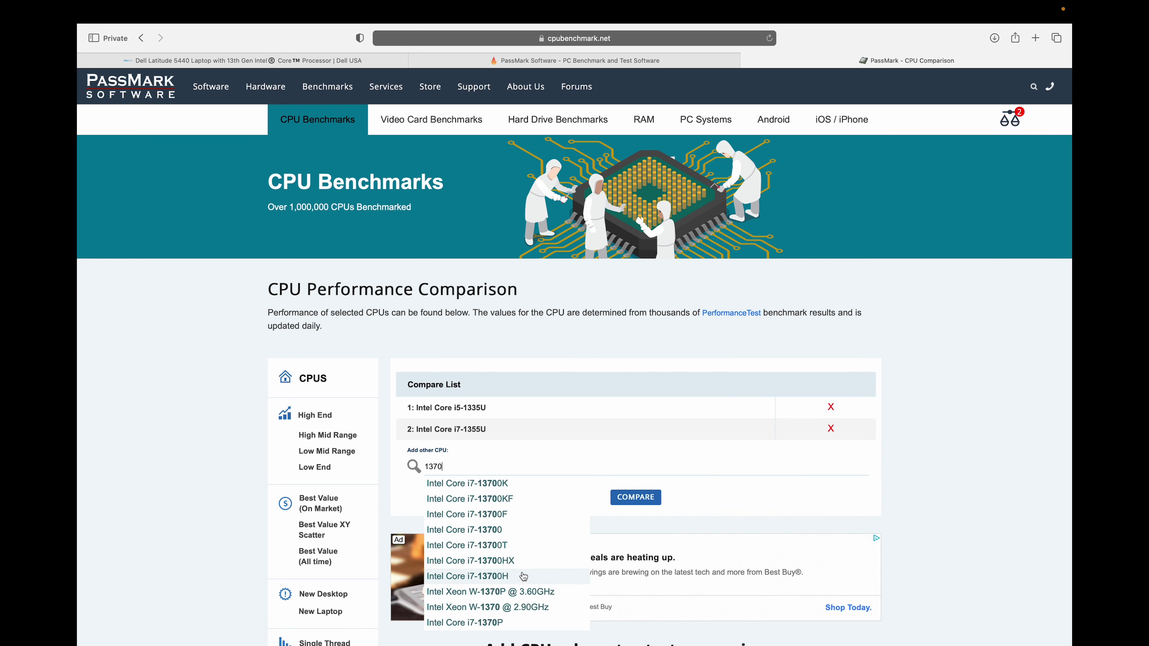
{"action": "scroll", "coordinate": [520, 579], "scroll_direction": "down", "scroll_amount": 2}
{"action": "left_click", "coordinate": [494, 587]}
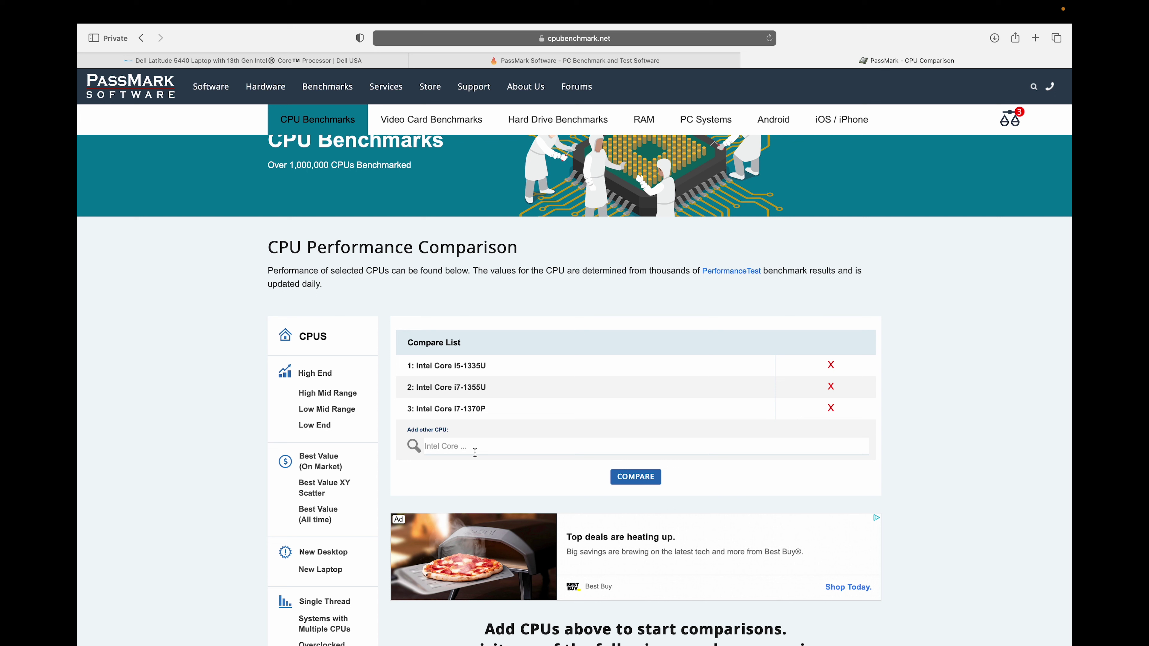
Add Intel Core i5-10500T @ 2.30GHz to the compare list and run the comparison of all the listed CPUs.
{"action": "type", "text": "10"}
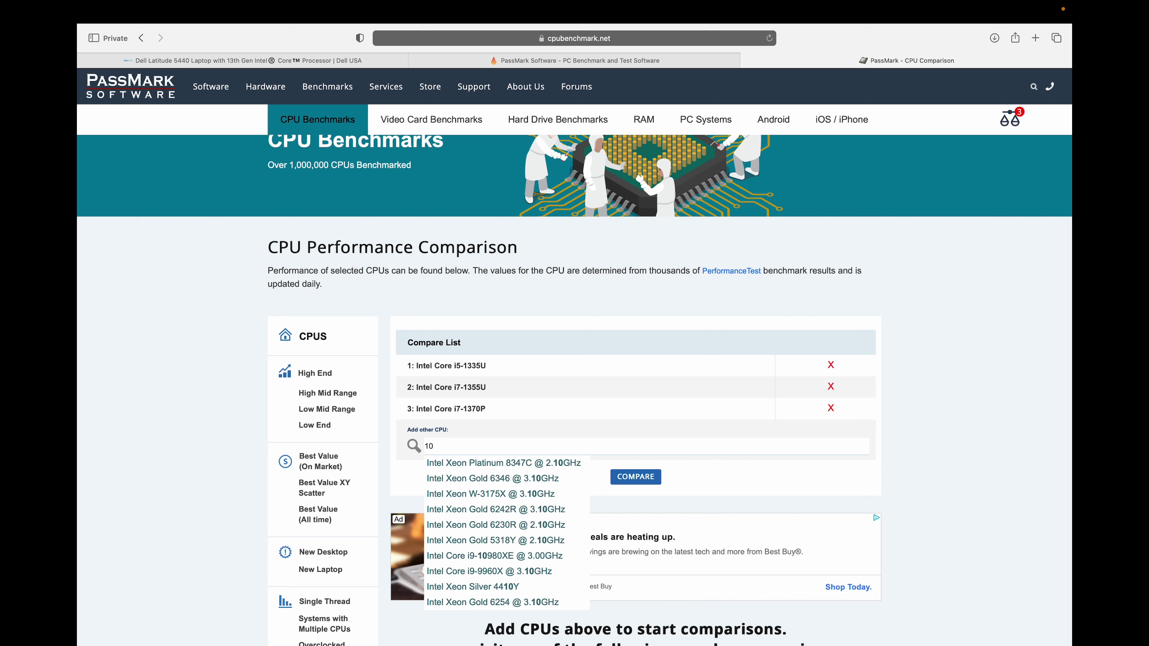
{"action": "type", "text": "500"}
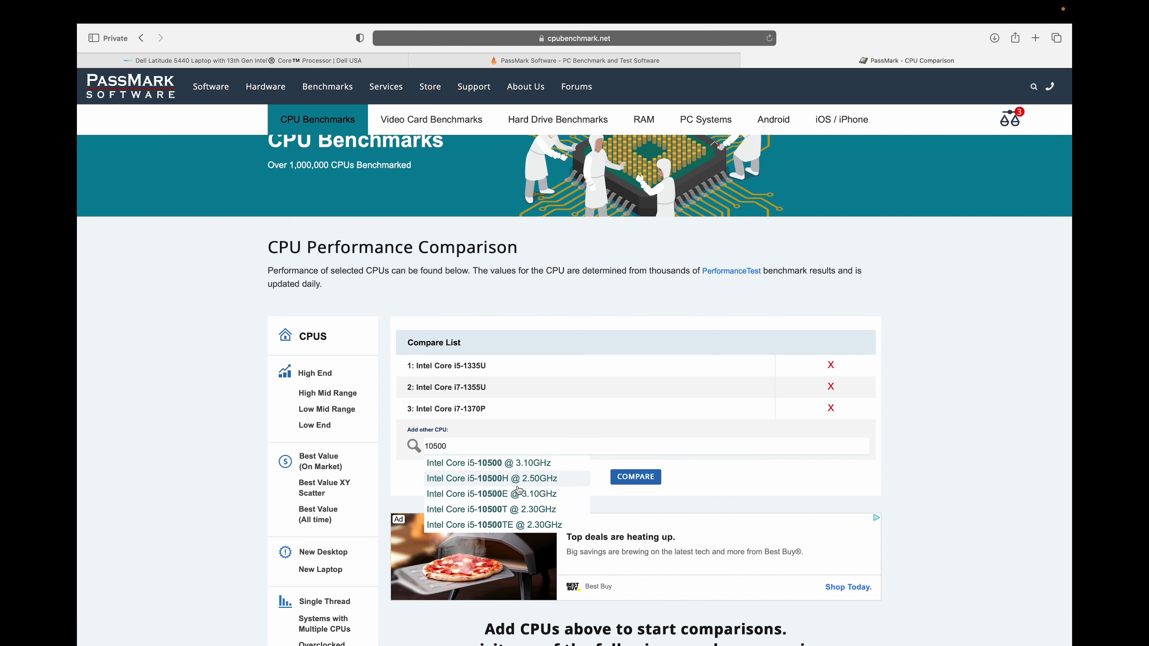
{"action": "left_click", "coordinate": [505, 511]}
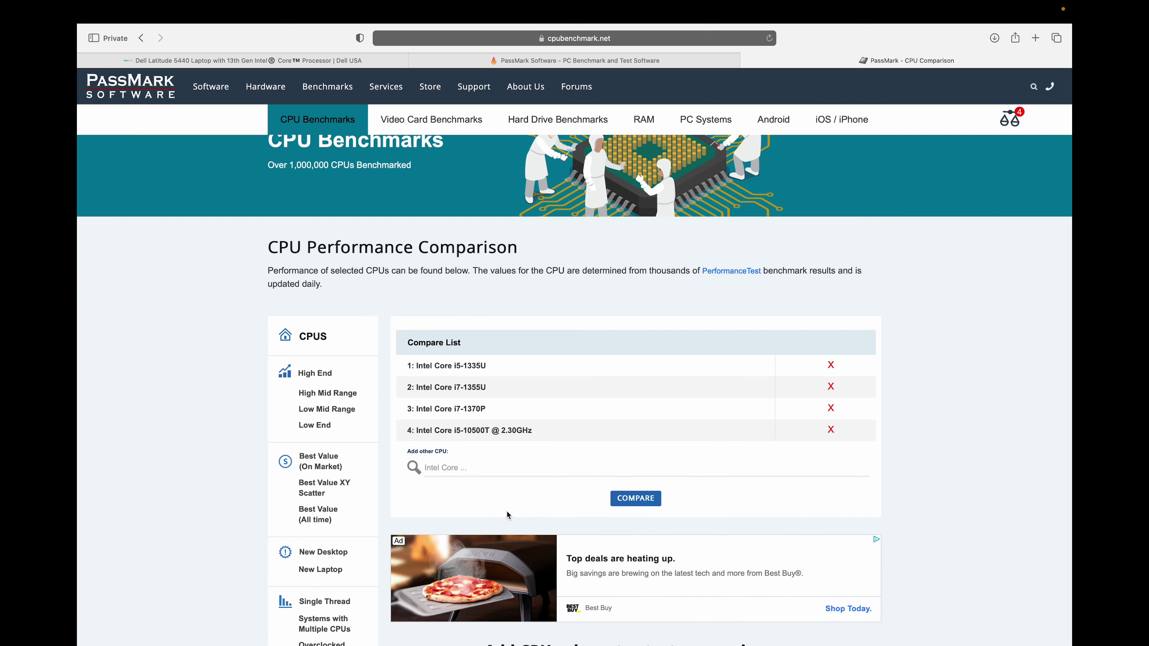
{"action": "left_click", "coordinate": [642, 504]}
{"action": "scroll", "coordinate": [642, 508], "scroll_direction": "down", "scroll_amount": 6}
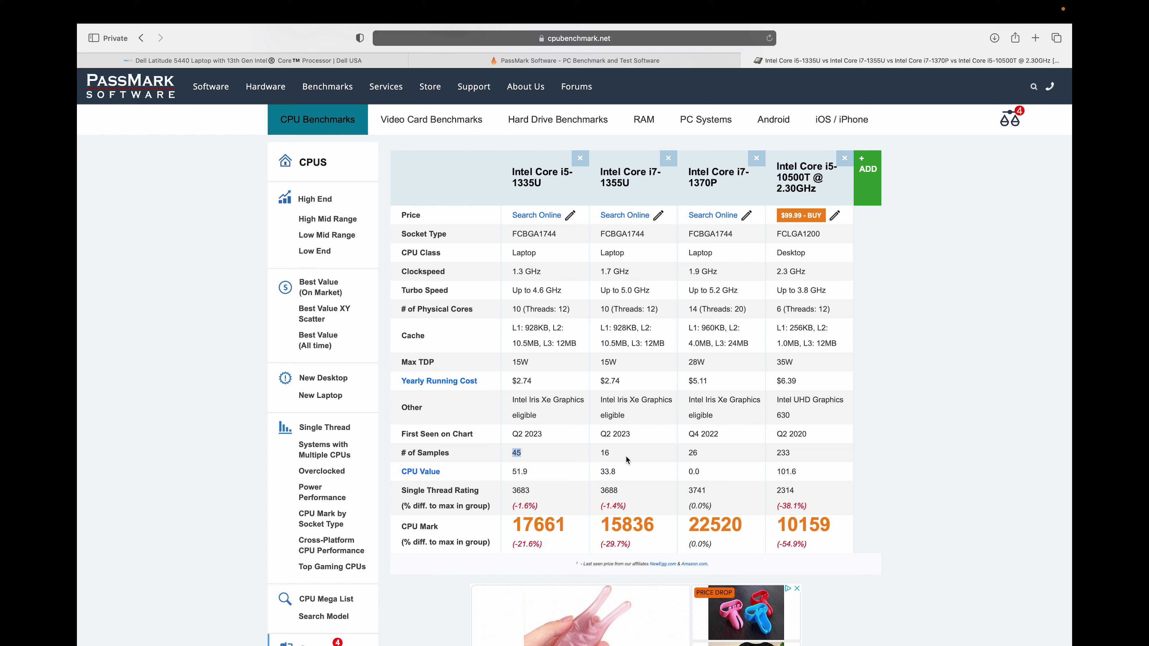
Examine the CPUs' sample counts, CPU Mark and single thread ratings, and return to the Dell Latitude 5440 page.
{"action": "left_click_drag", "start_coordinate": [600, 453], "coordinate": [623, 454]}
{"action": "left_click", "coordinate": [614, 454]}
{"action": "double_click", "coordinate": [699, 533]}
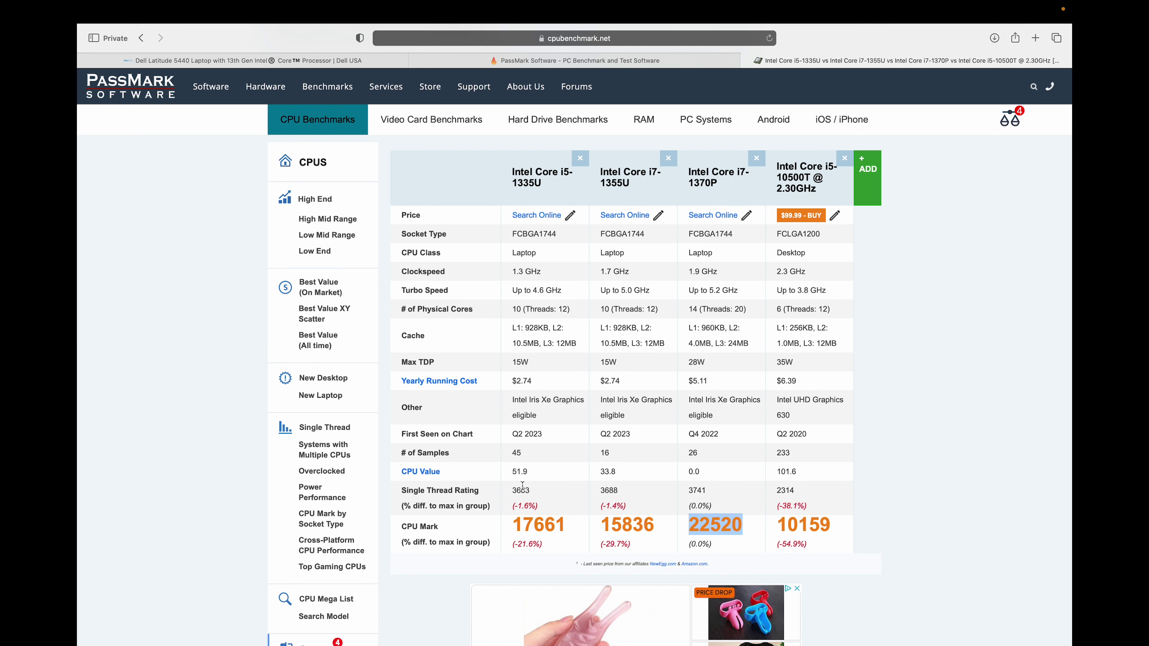
{"action": "left_click_drag", "start_coordinate": [513, 490], "coordinate": [533, 490]}
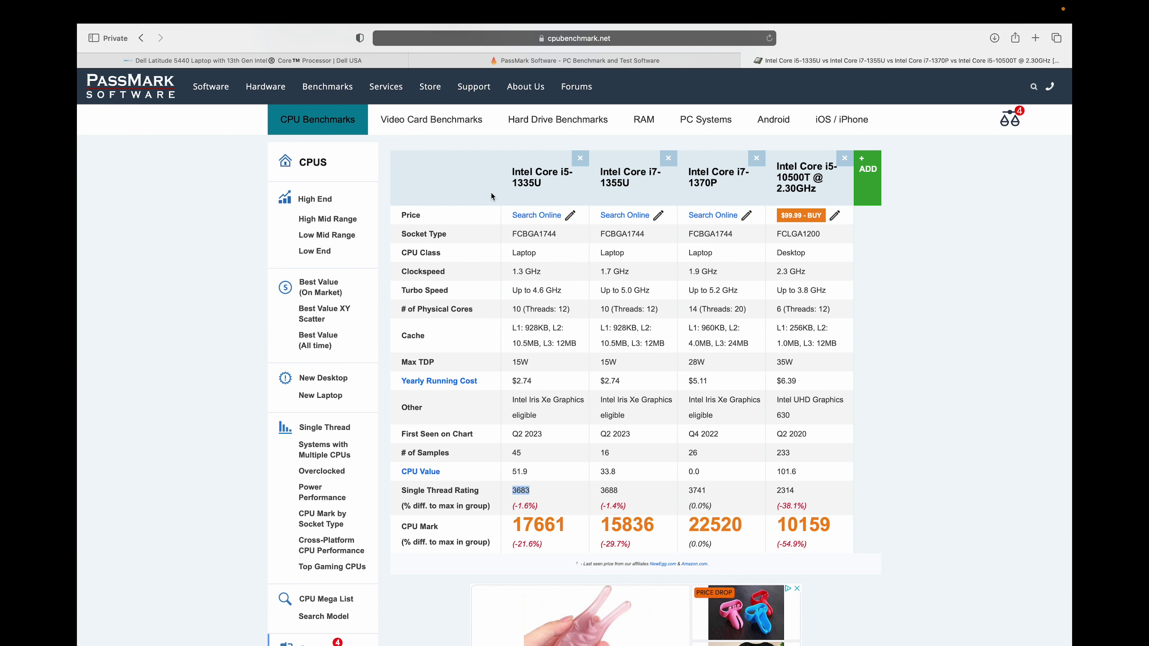
{"action": "key", "text": "ctrl+Tab"}
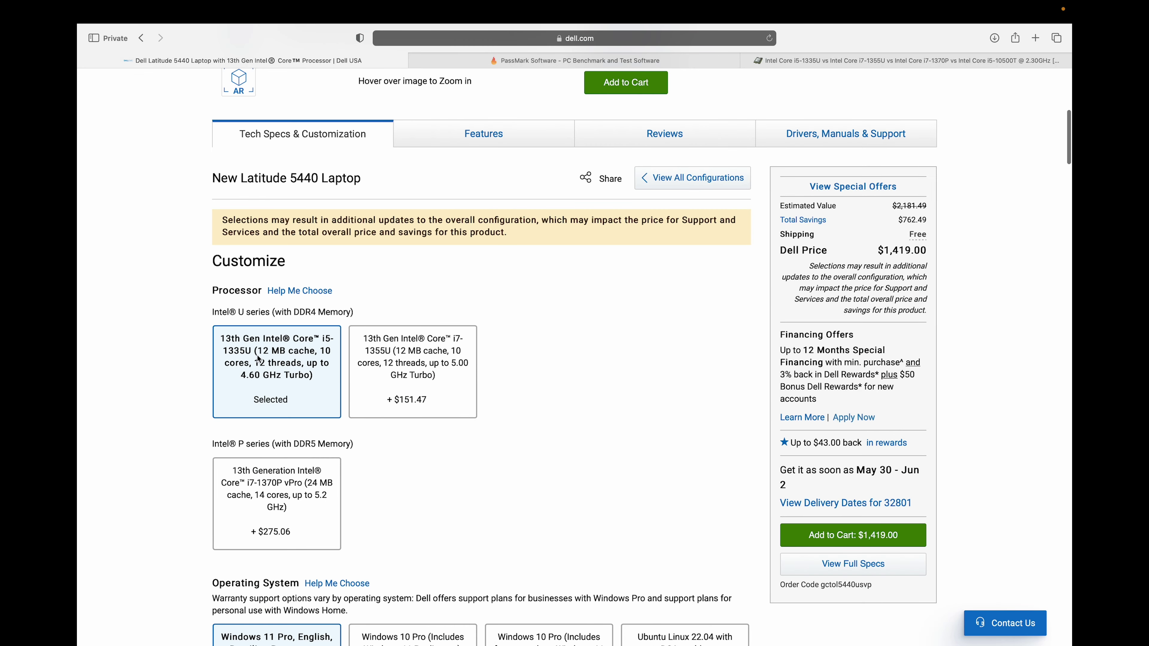